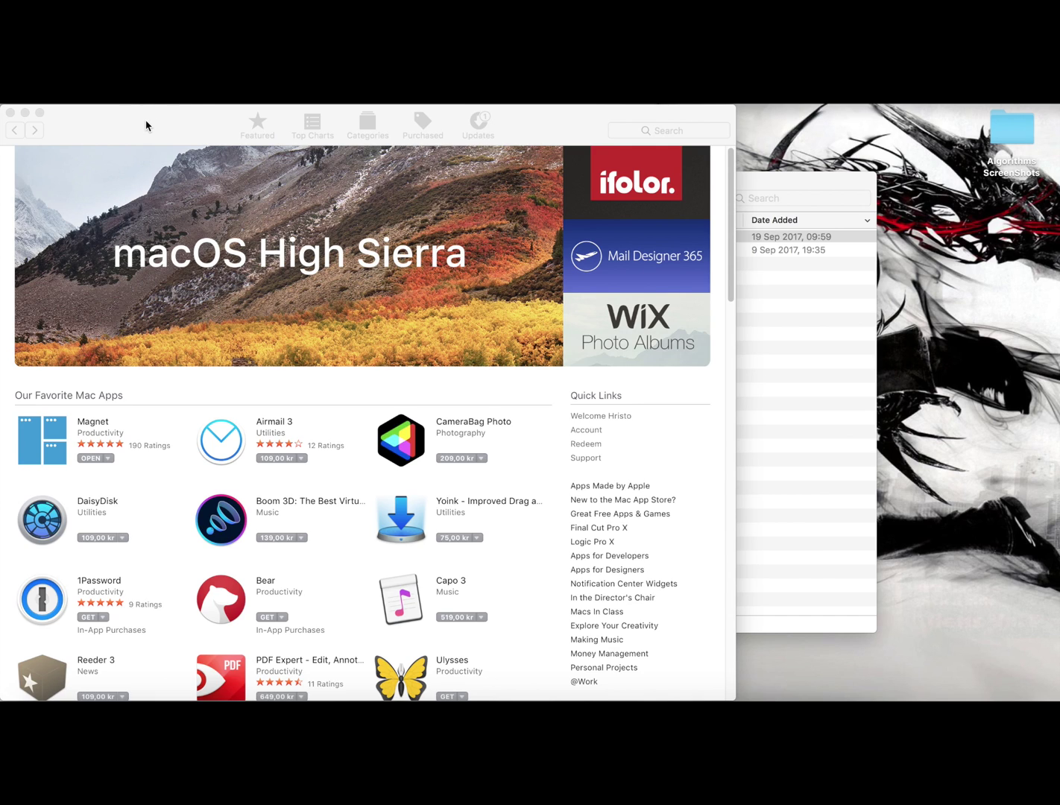
Search the App Store for 'sierra' to list macOS High Sierra.
left_click(288, 265)
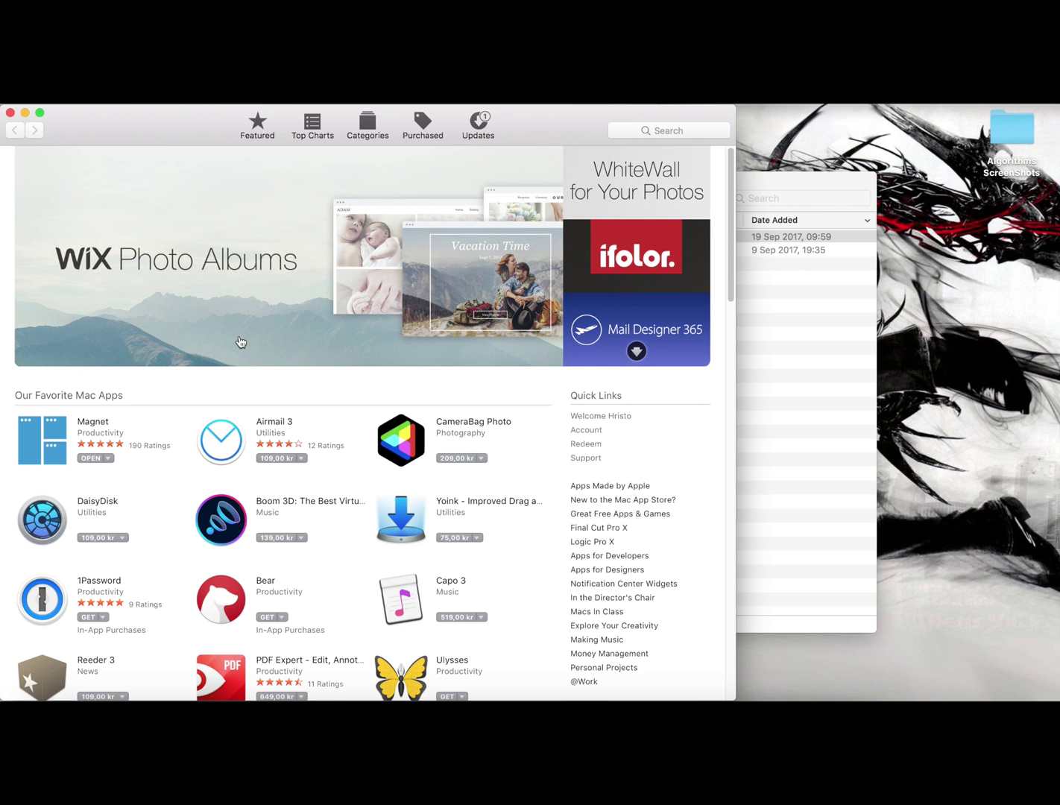
left_click(678, 130)
type("sie")
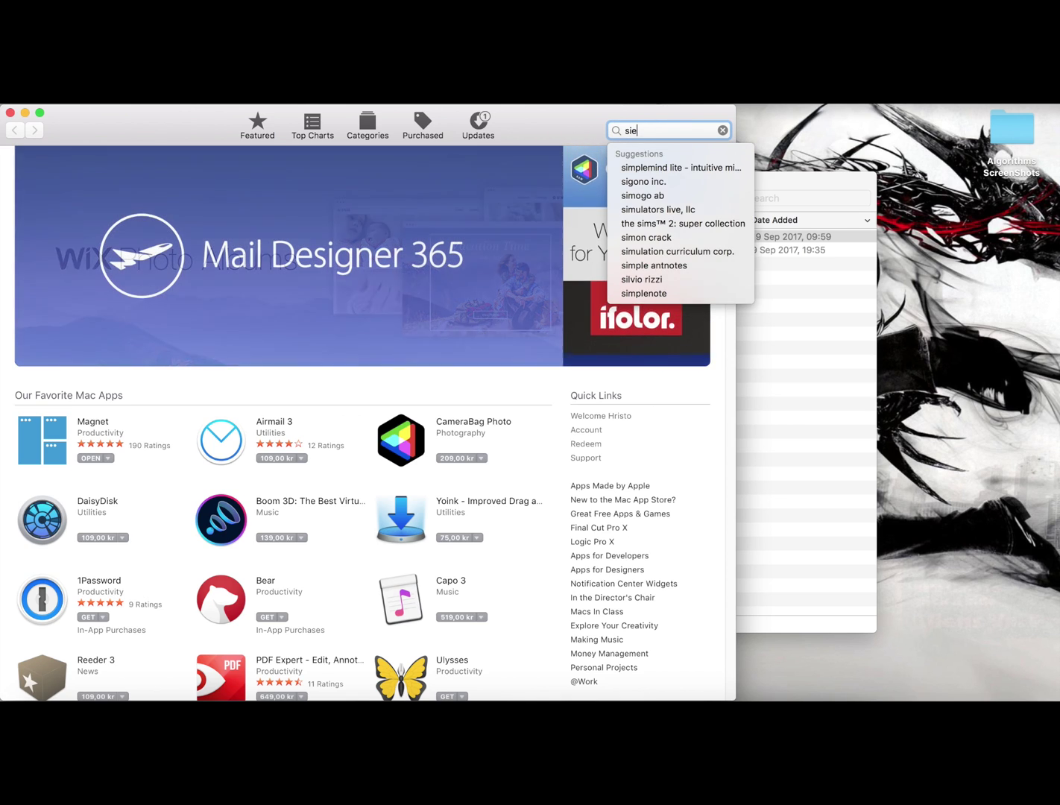
type("rra")
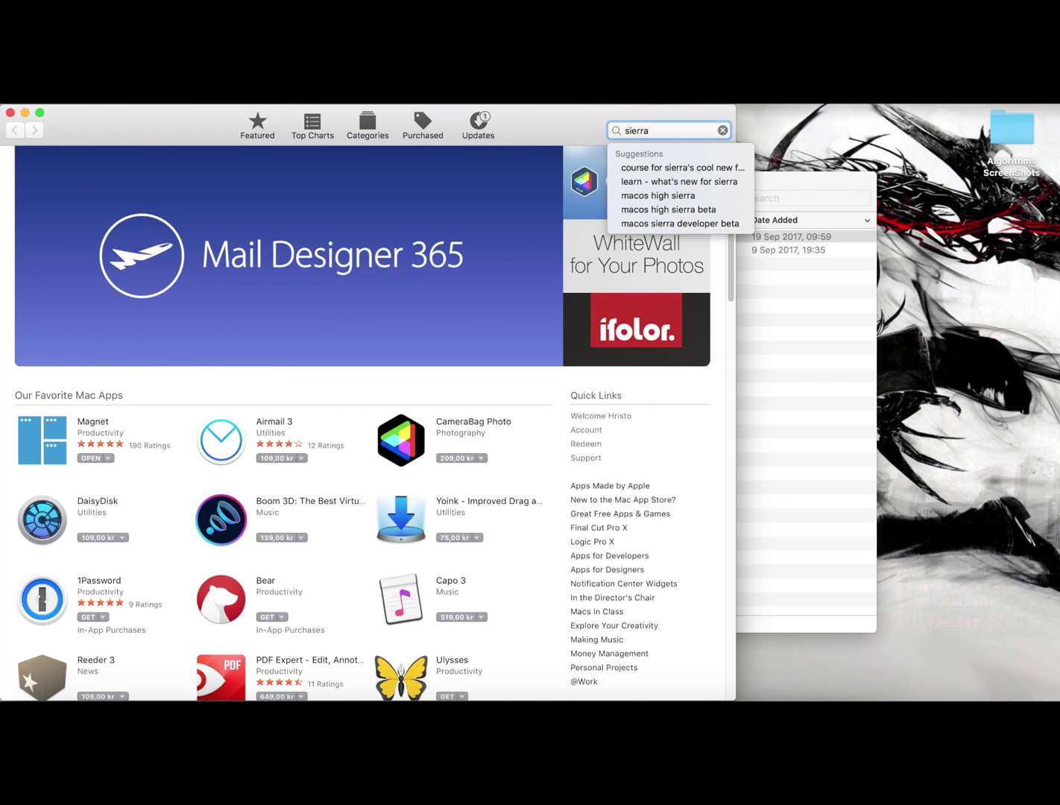
key("Return")
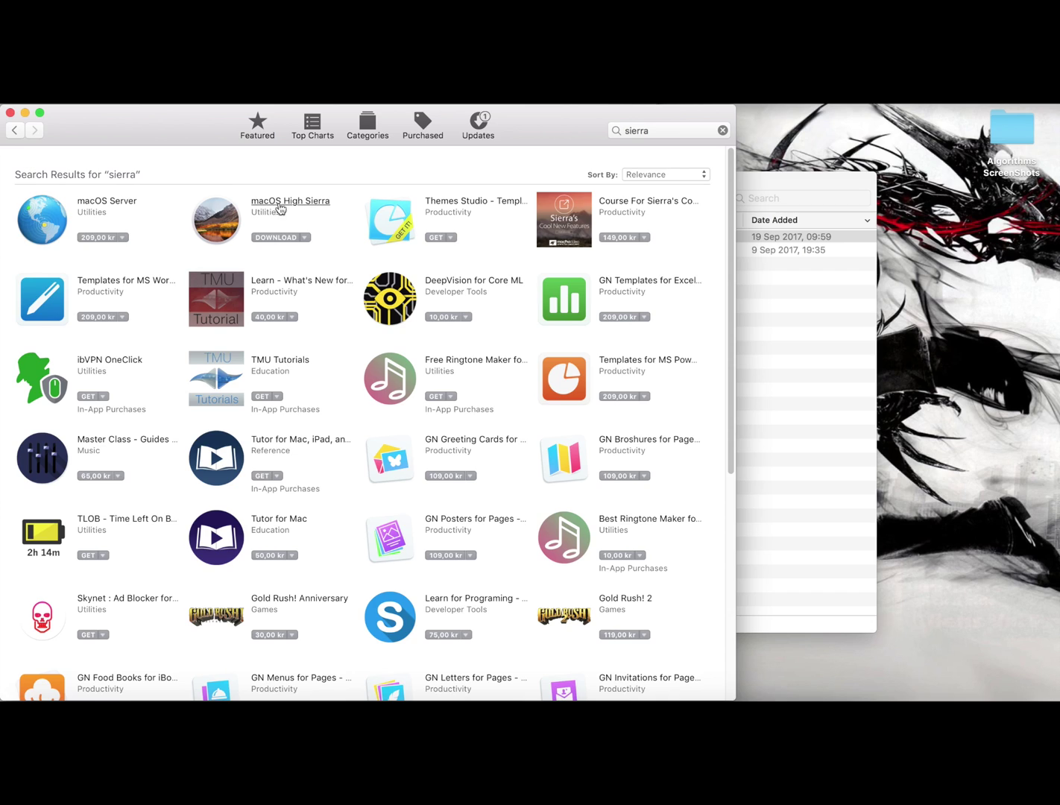
Start downloading macOS High Sierra and bring up its product page.
left_click(278, 237)
left_click(272, 207)
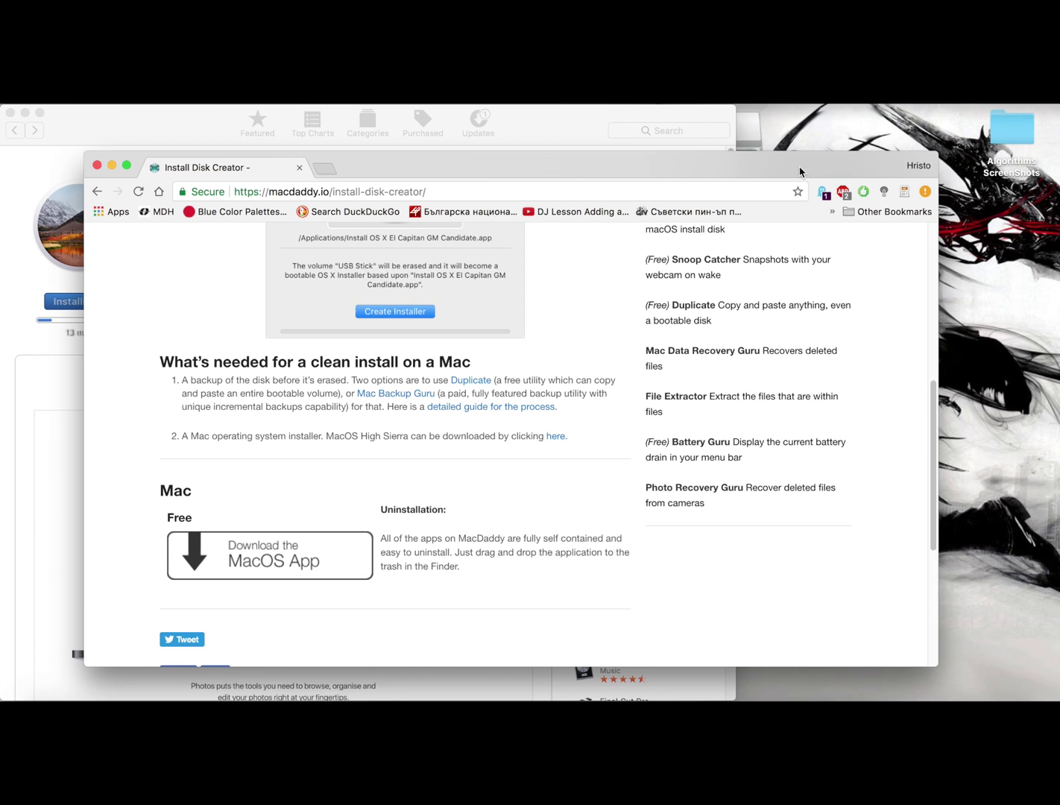
Look through the MacDaddy Install Disk Creator page in Chrome, then show the Downloads stack.
left_click(800, 170)
scroll(545, 429, "up", 2)
scroll(545, 429, "up", 5)
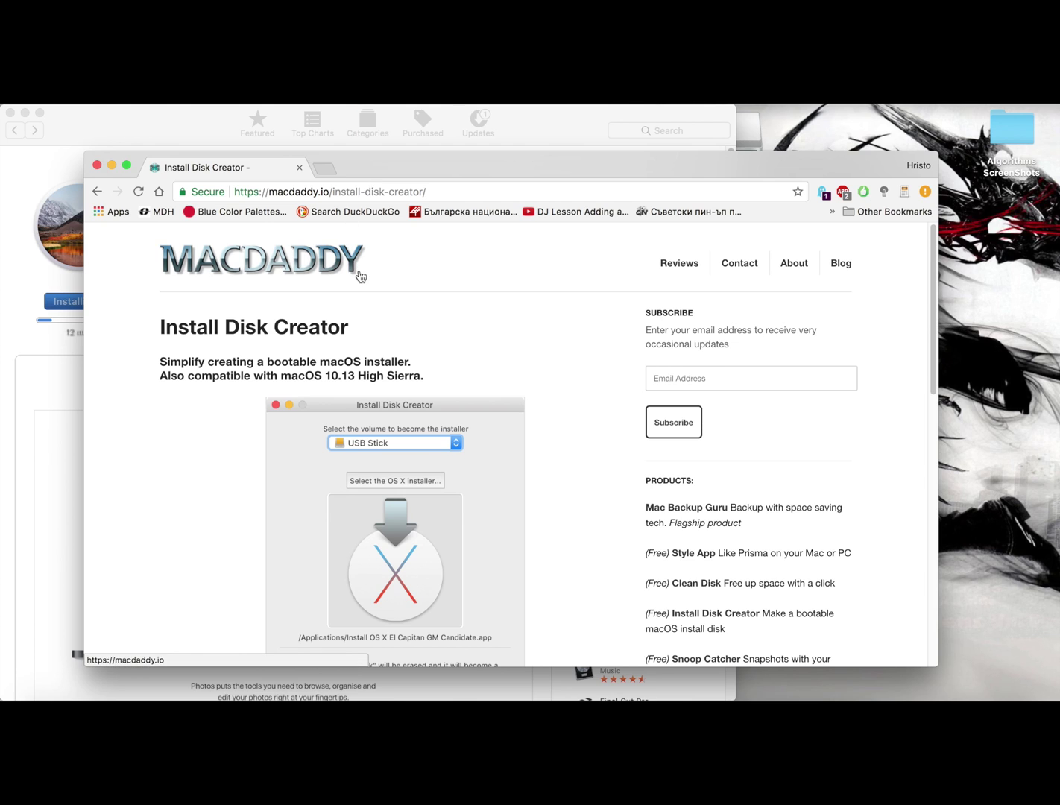
scroll(360, 276, "down", 10)
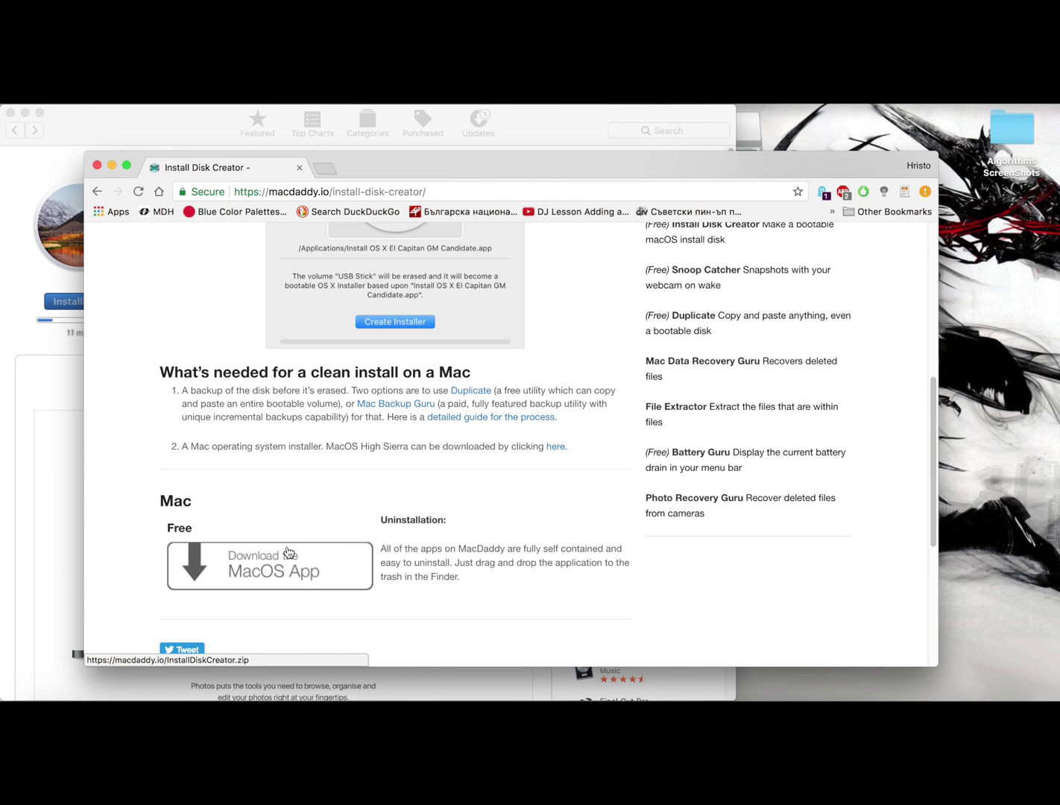
left_click(818, 694)
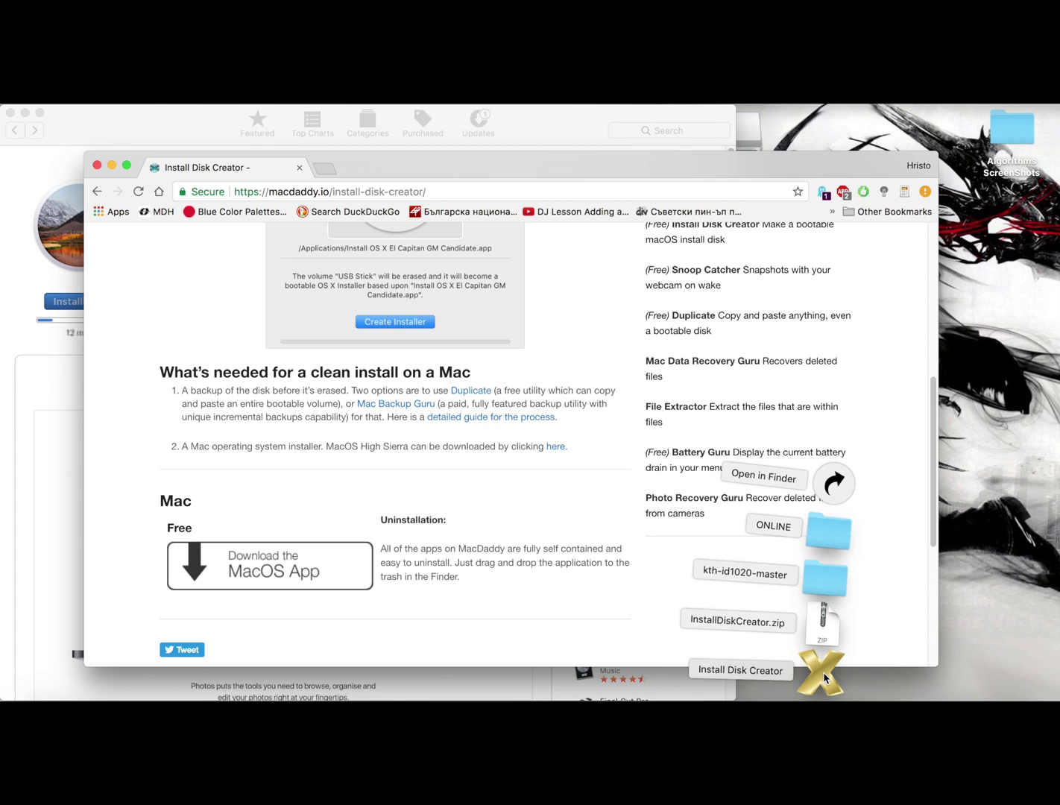
Open the Downloads stack in a Finder window.
left_click(834, 483)
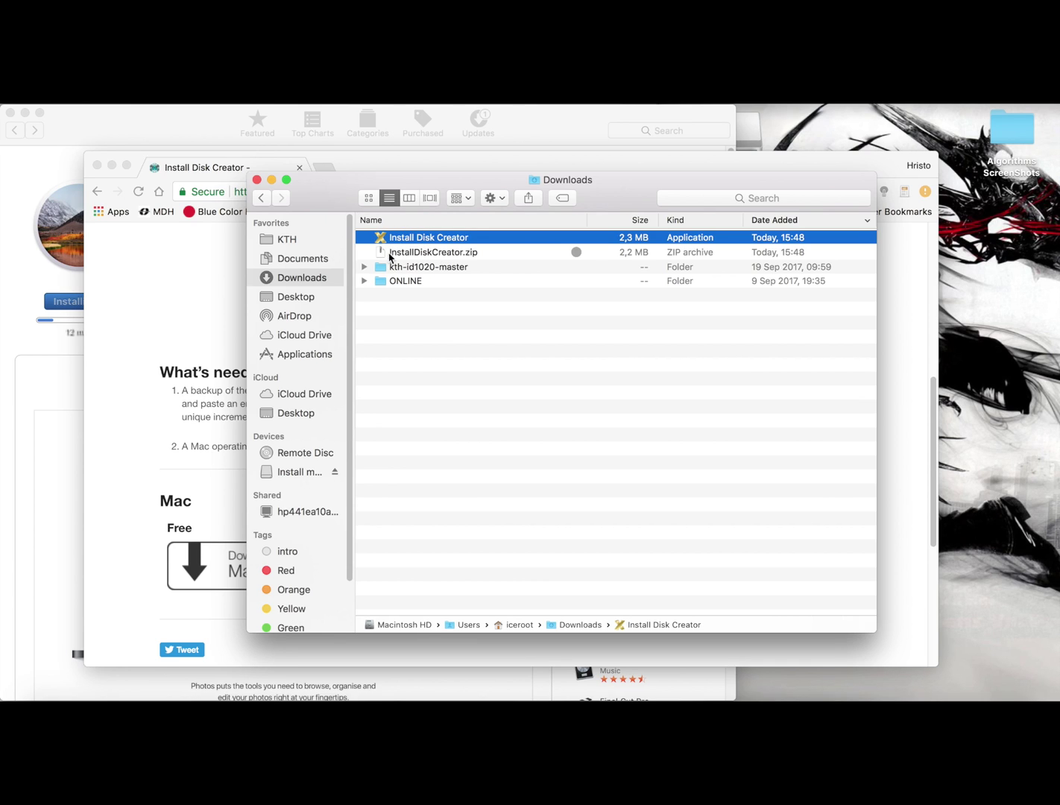
Launch Install Disk Creator and pick Install macOS High Sierra as the target volume.
double_click(433, 238)
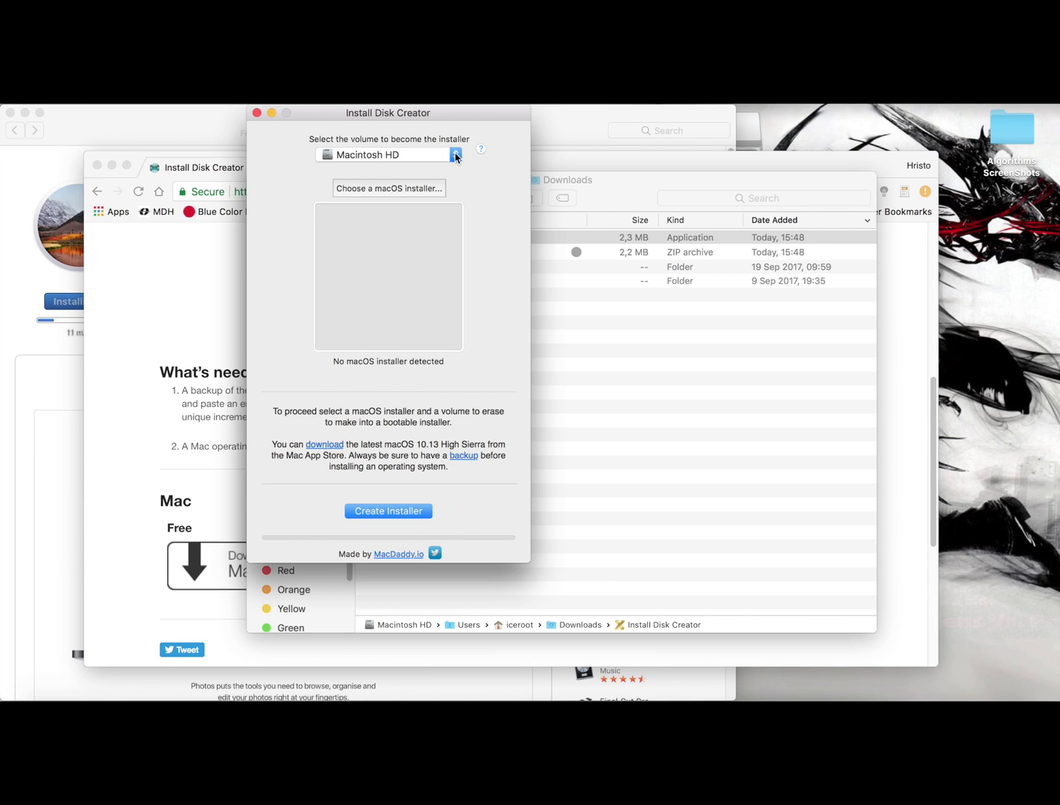
left_click(455, 155)
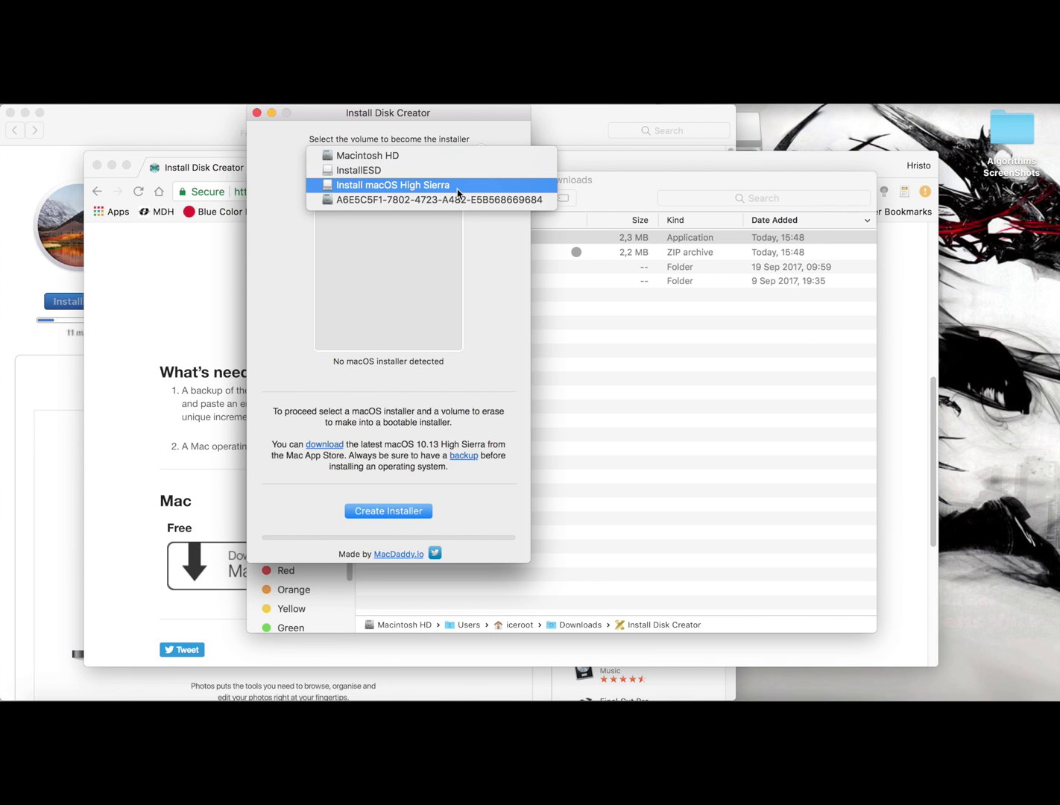
left_click(458, 185)
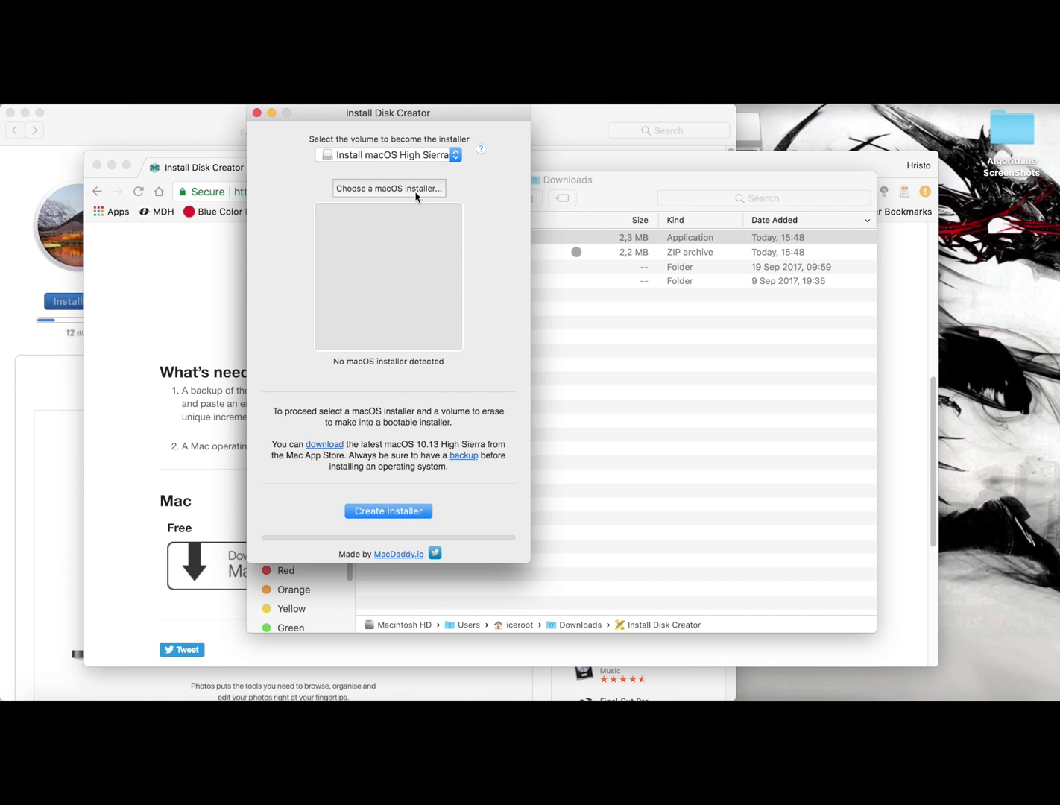
Bring up the macOS installer file chooser while the High Sierra download completes.
left_click(415, 195)
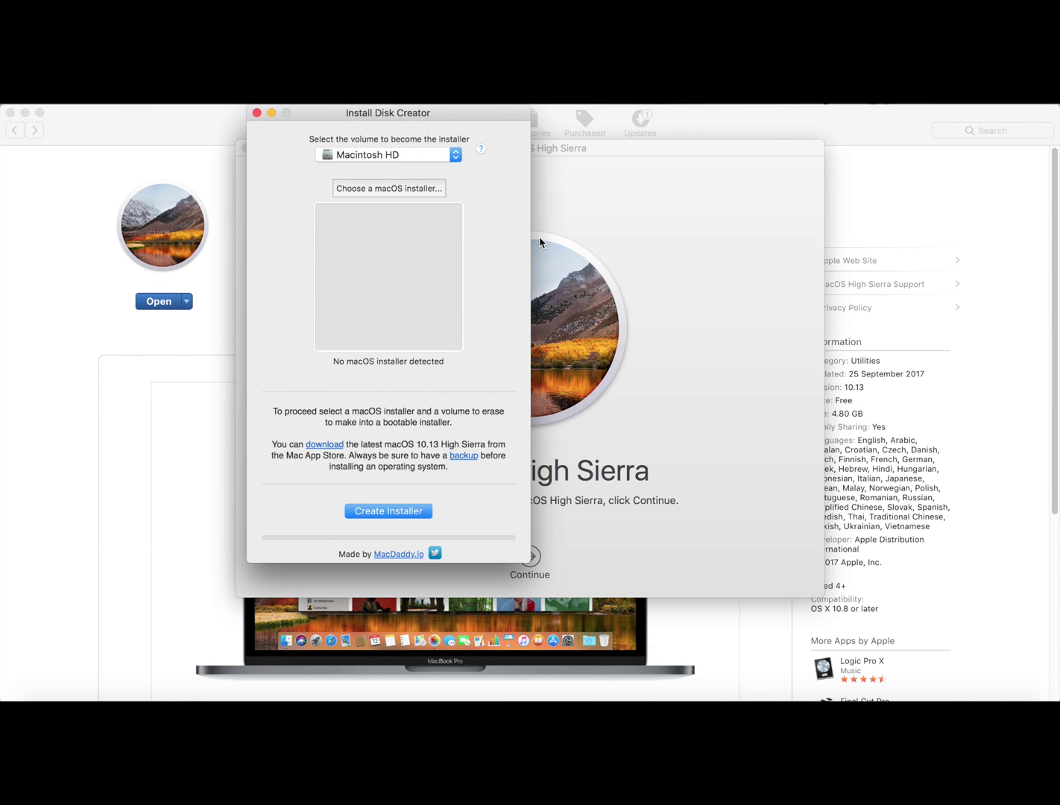
Quit the auto-launched macOS High Sierra installer from its Dock icon menu.
left_click(685, 237)
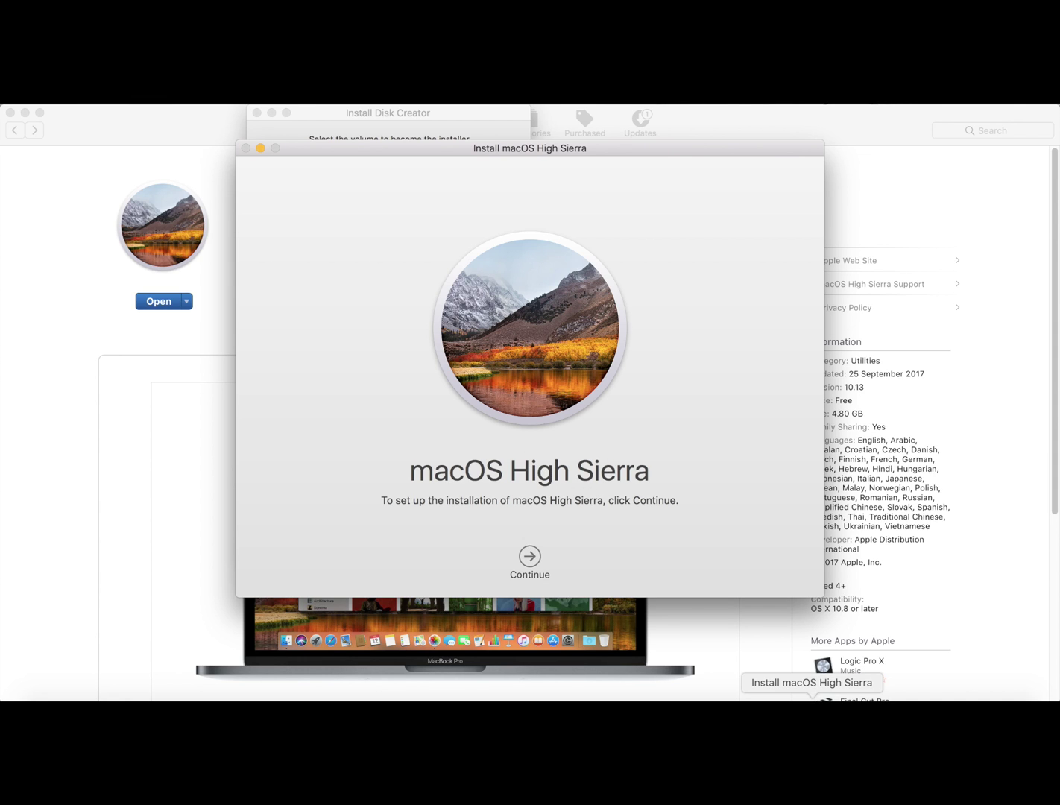
right_click(812, 700)
left_click(817, 679)
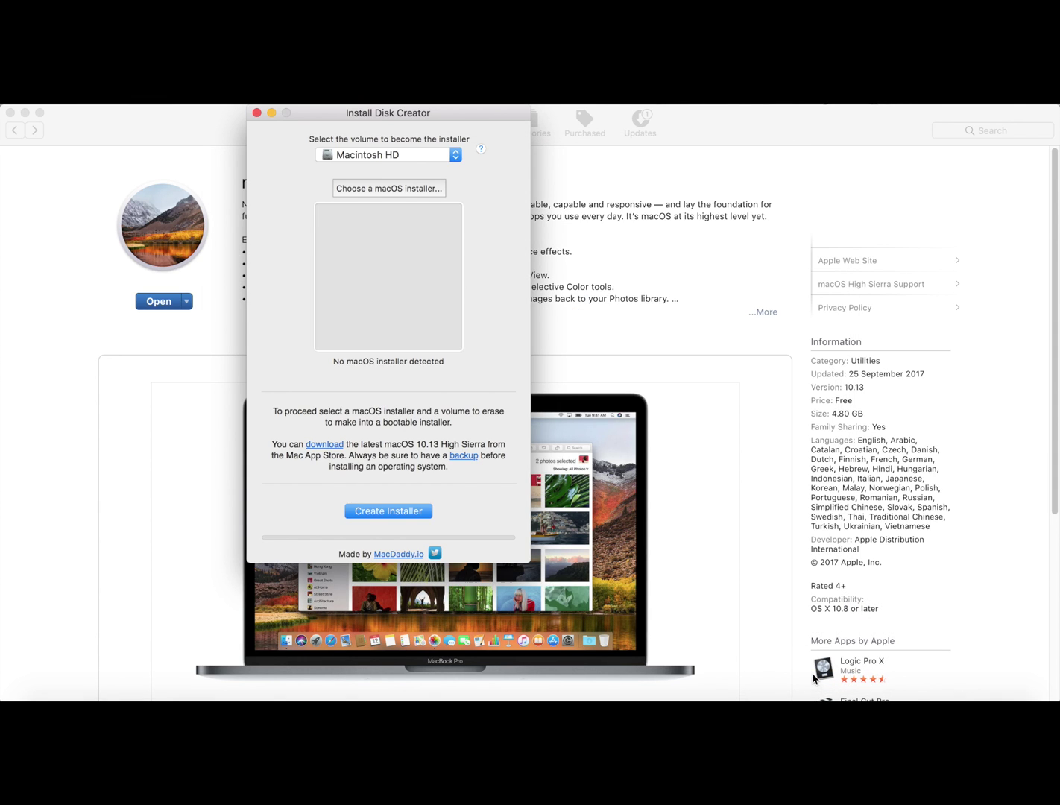
Select /Applications/Install macOS High Sierra.app in the file chooser as the source installer.
left_click(389, 189)
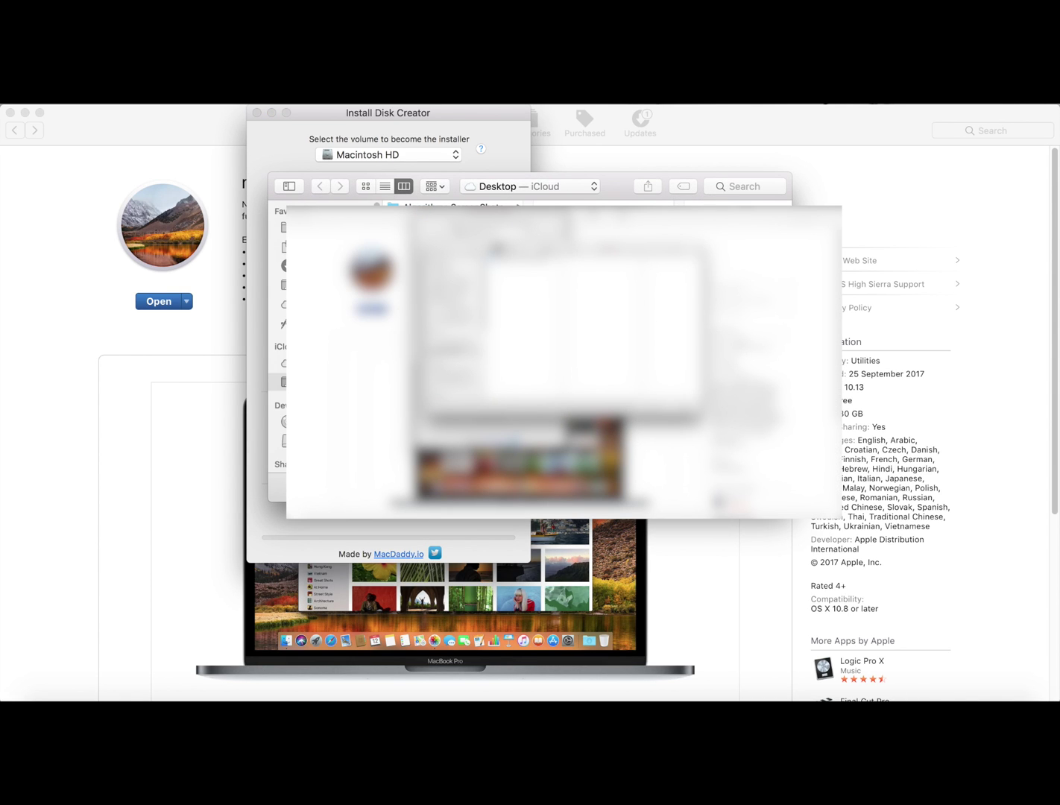
left_click(314, 324)
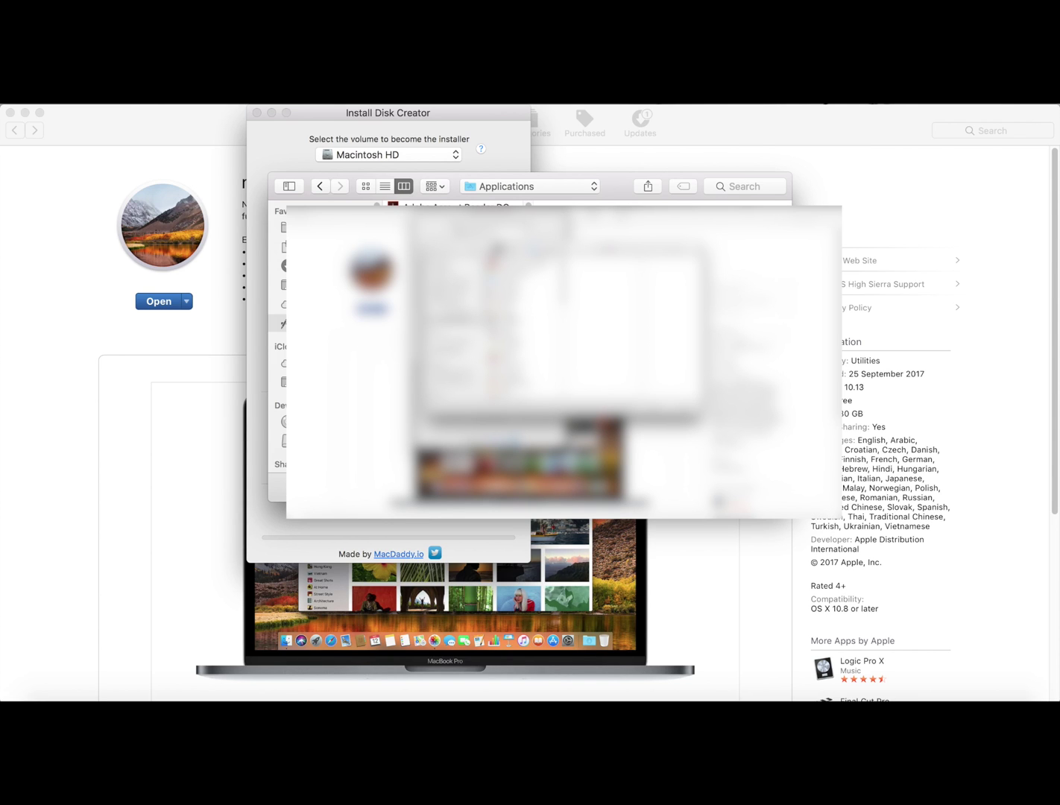
key("p")
key("Down")
key("Down")
key("Down")
key("Down")
key("Down")
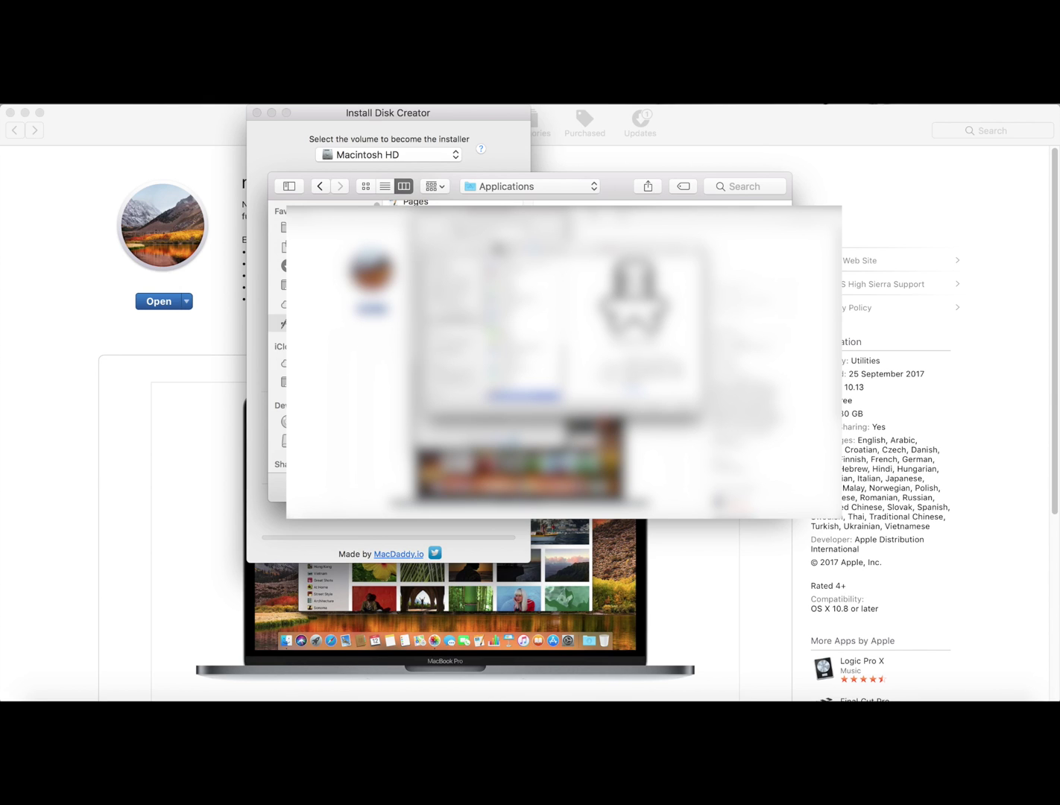
key("Up")
key("Up")
key("Up")
key("Down")
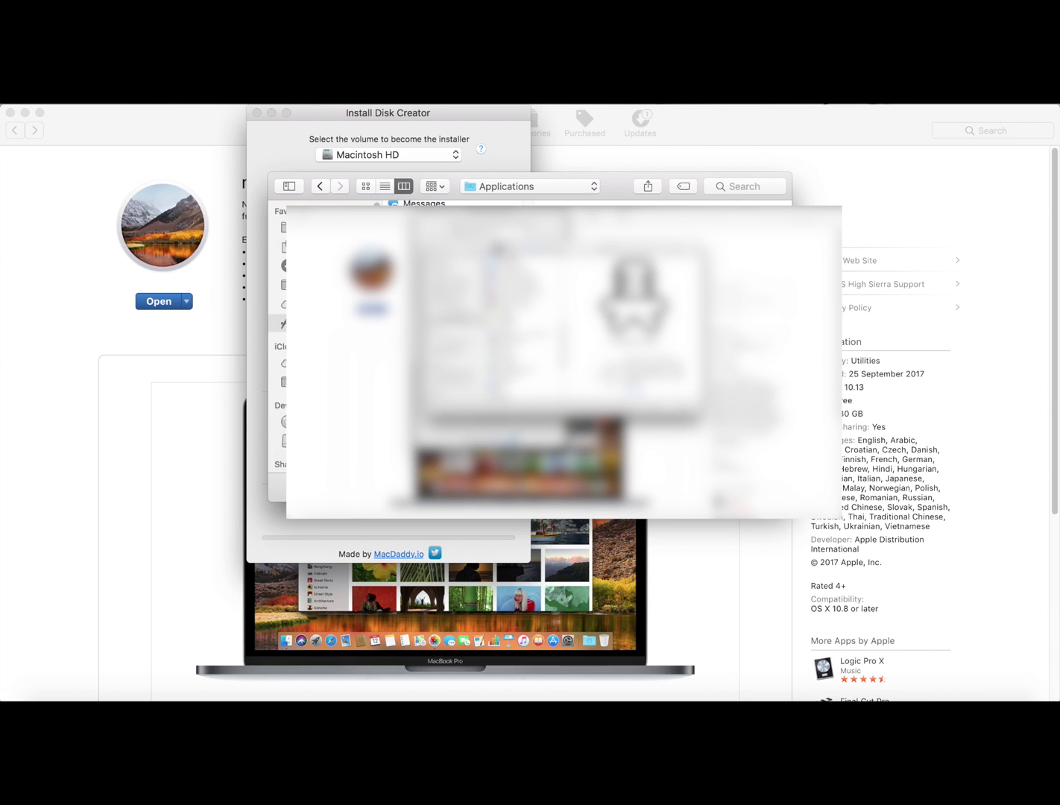
key("Up")
key("Up")
key("Up")
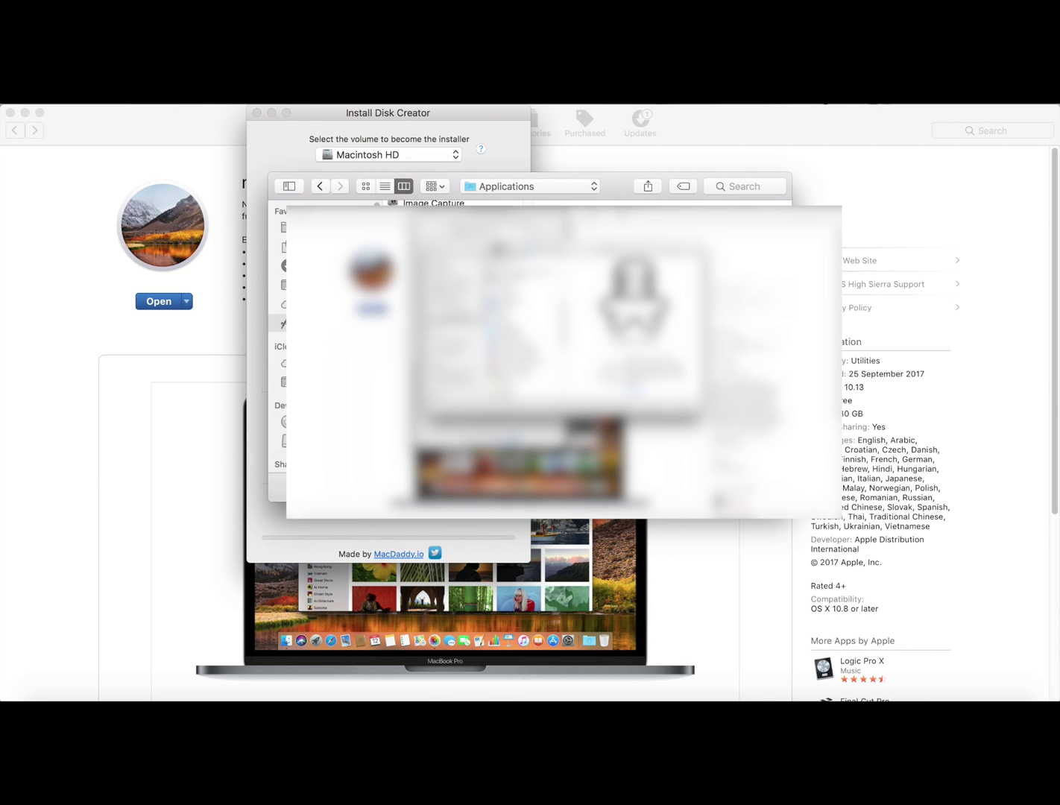
left_click(525, 272)
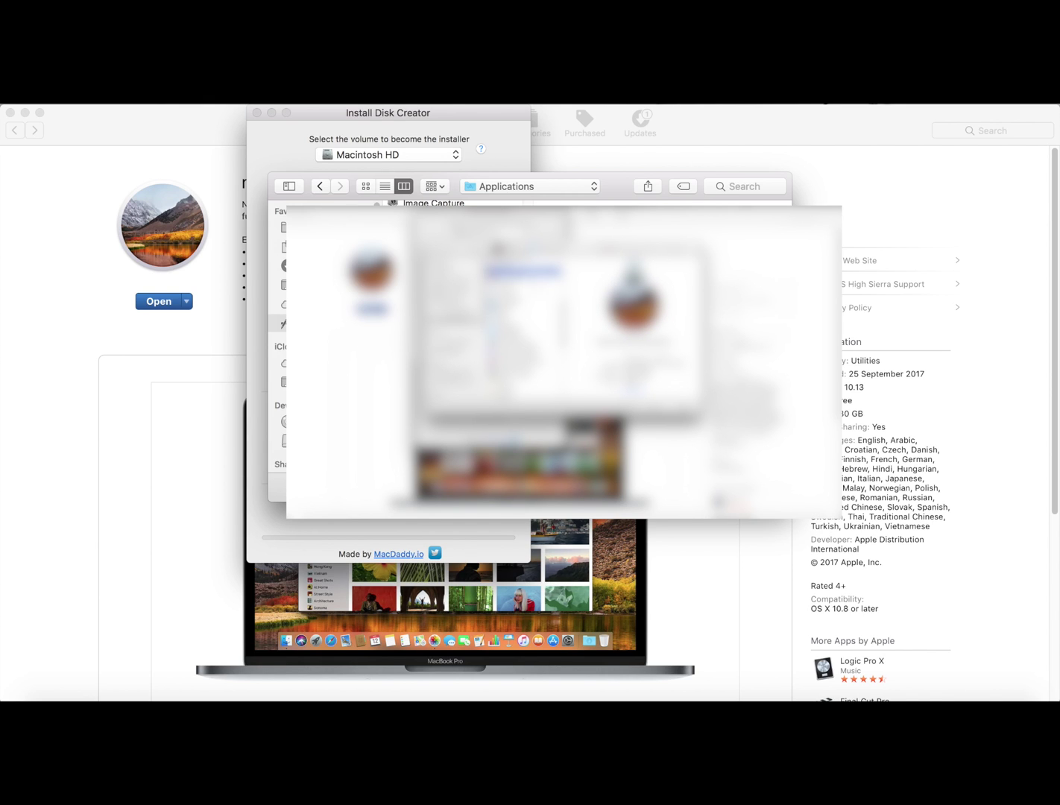
left_click(772, 490)
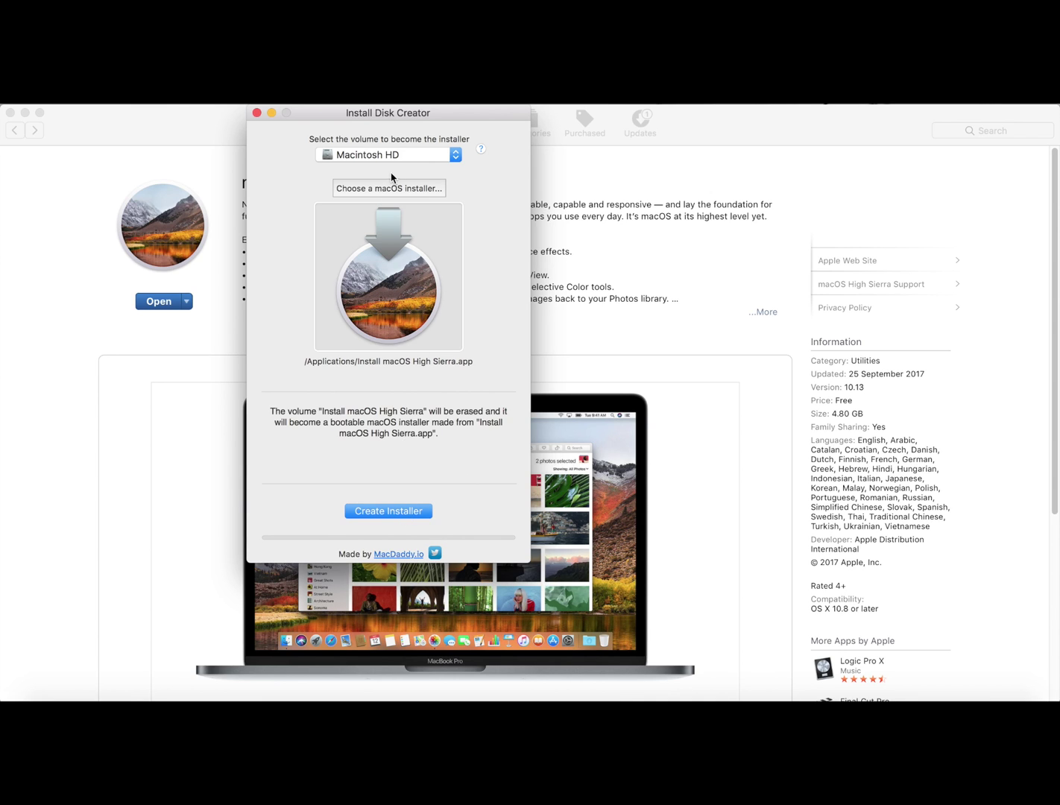
Set the Install macOS High Sierra volume as target and start Create Installer.
left_click(447, 155)
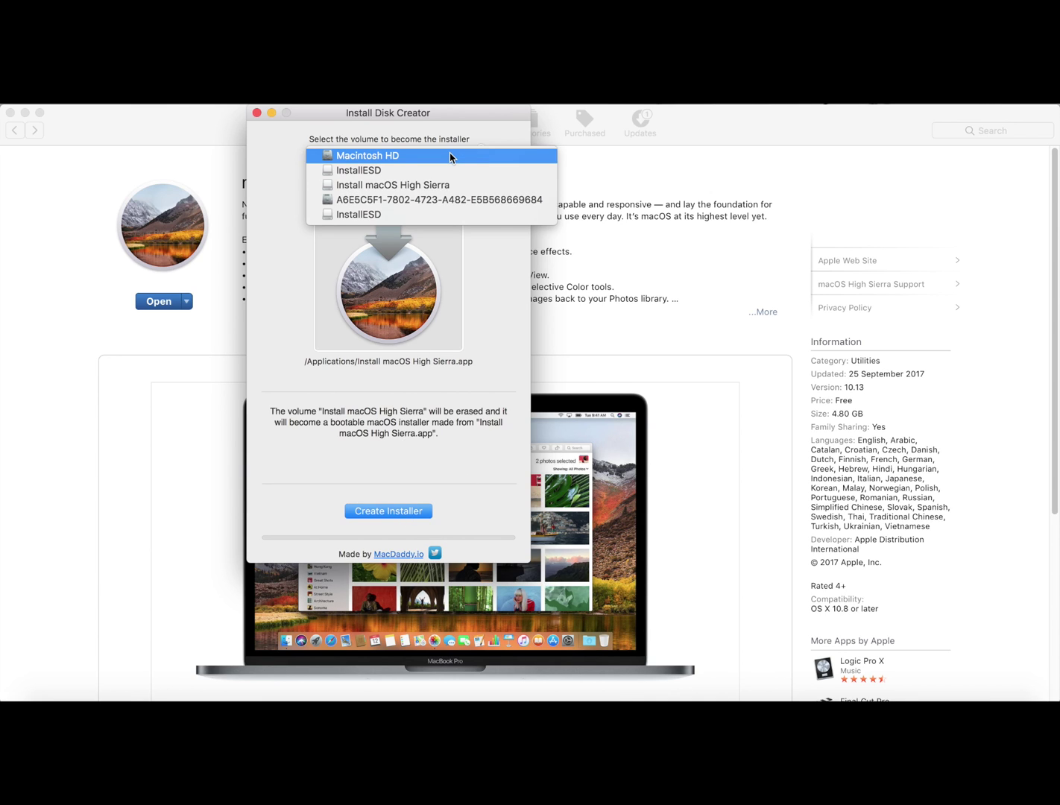
left_click(429, 184)
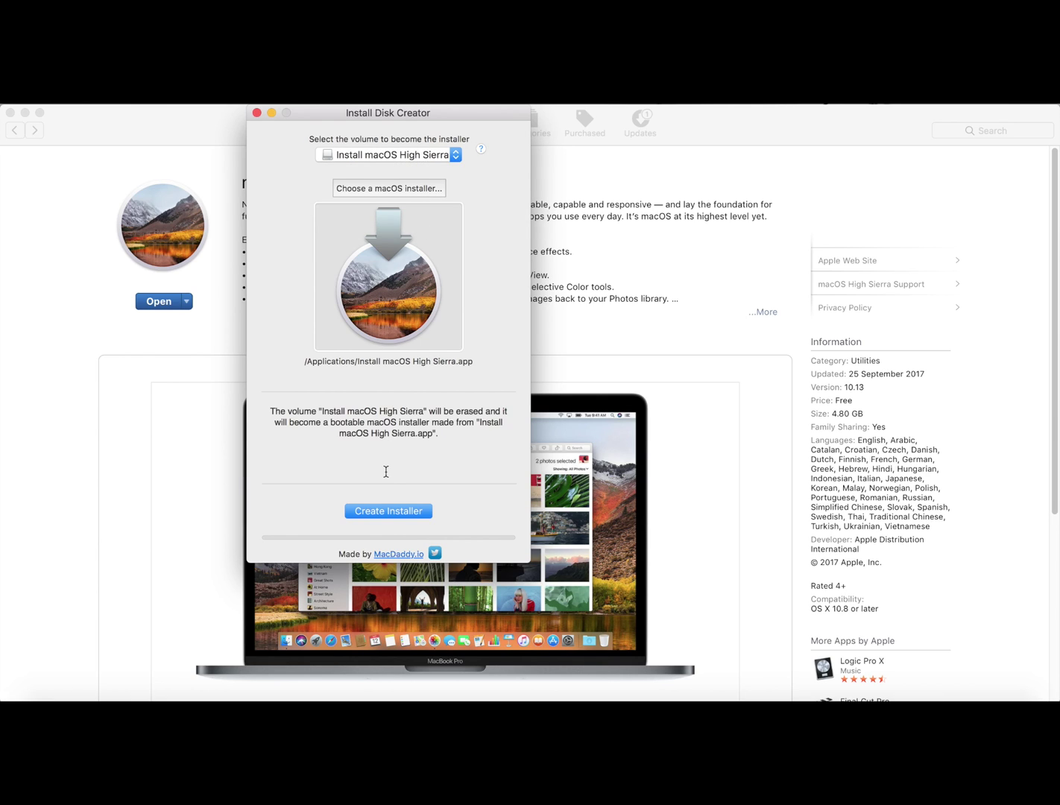
left_click(387, 511)
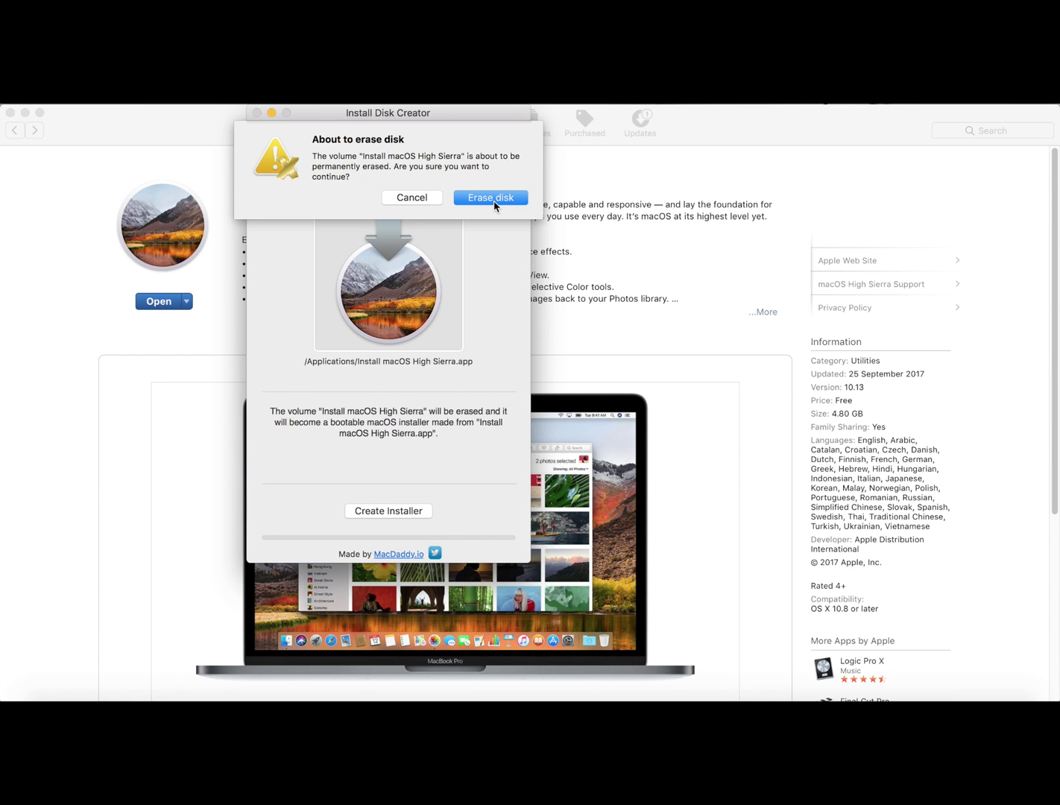
Approve Erase disk and enter the admin account password to build the installer.
left_click(494, 200)
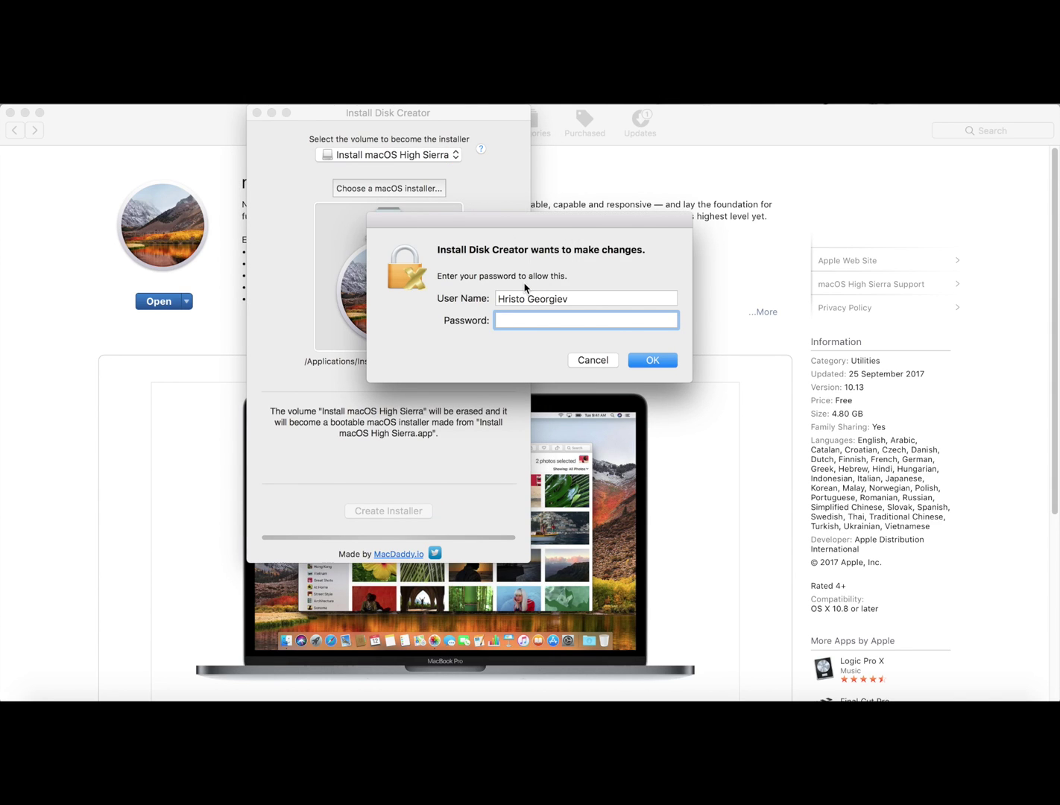
type("•••••••••")
key("Return")
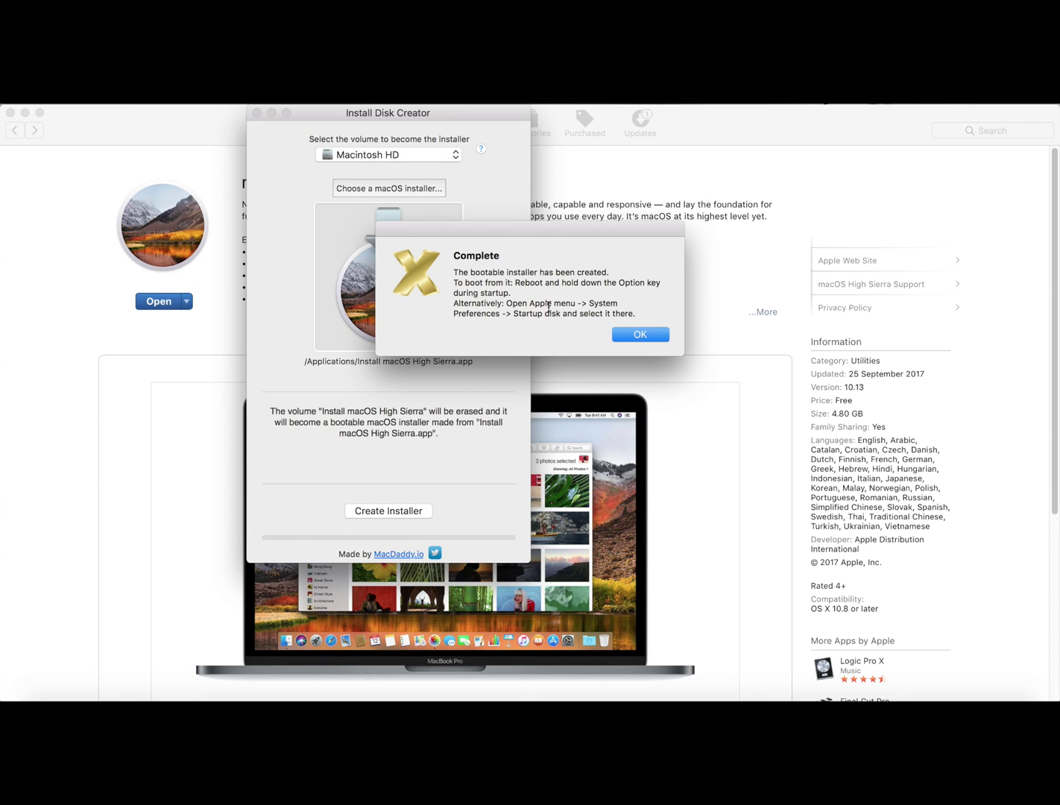
Acknowledge the 'Complete' notice for the finished High Sierra USB installer, returning to the main window.
left_click(653, 337)
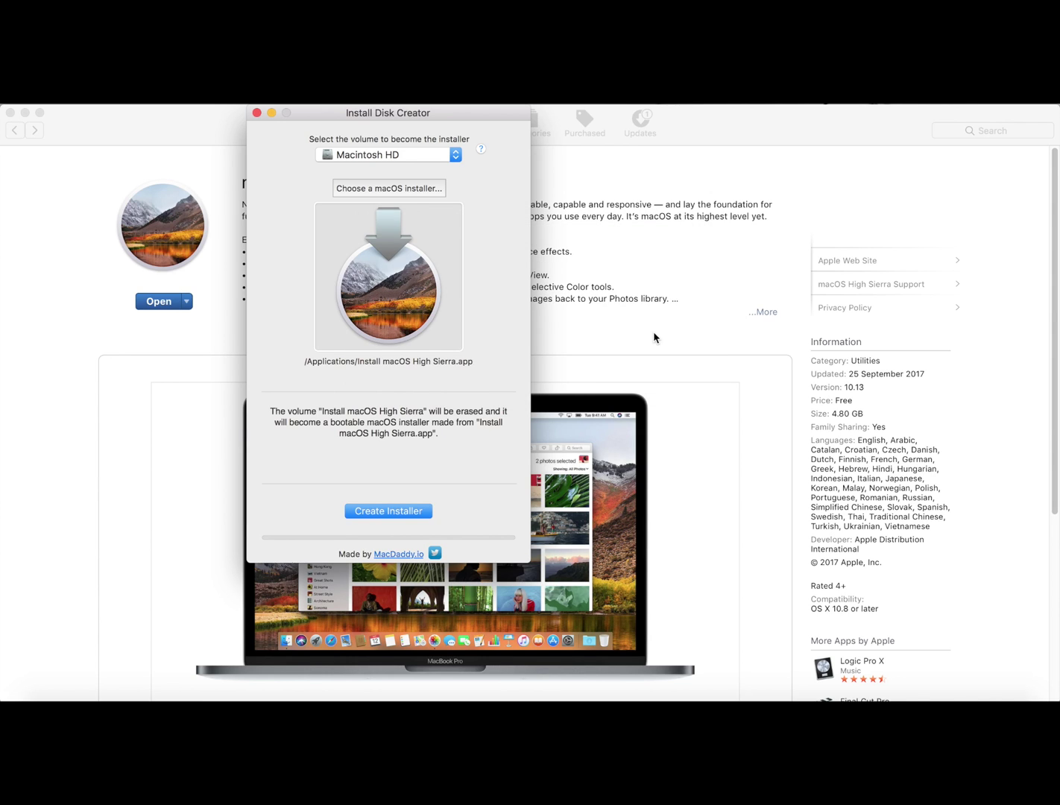